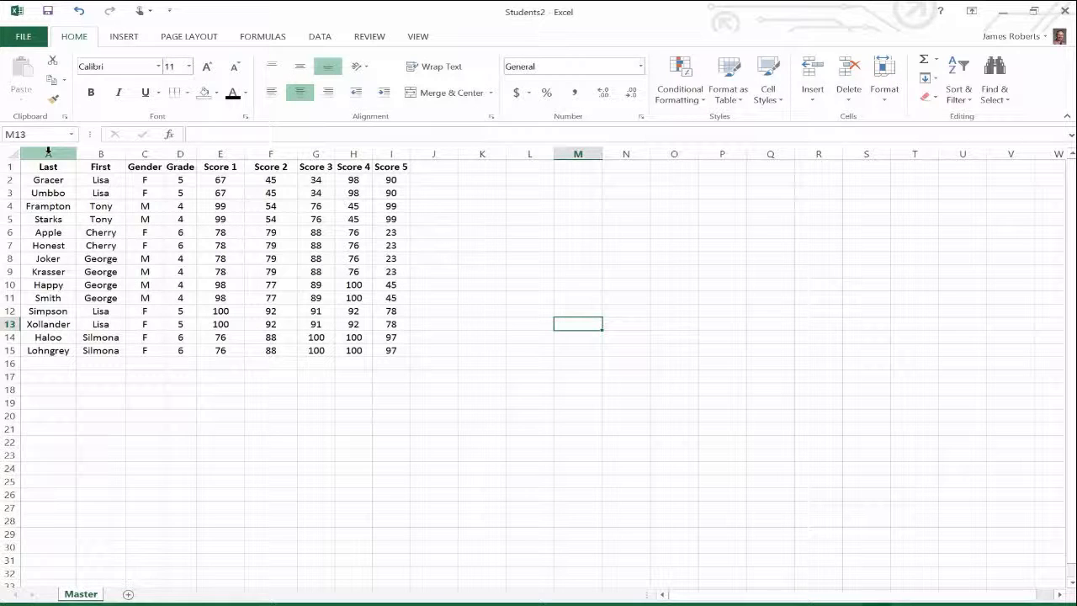
Sort the student table by the Last column from A to Z, expanding the selection to all data.
{"action": "left_click", "coordinate": [48, 153]}
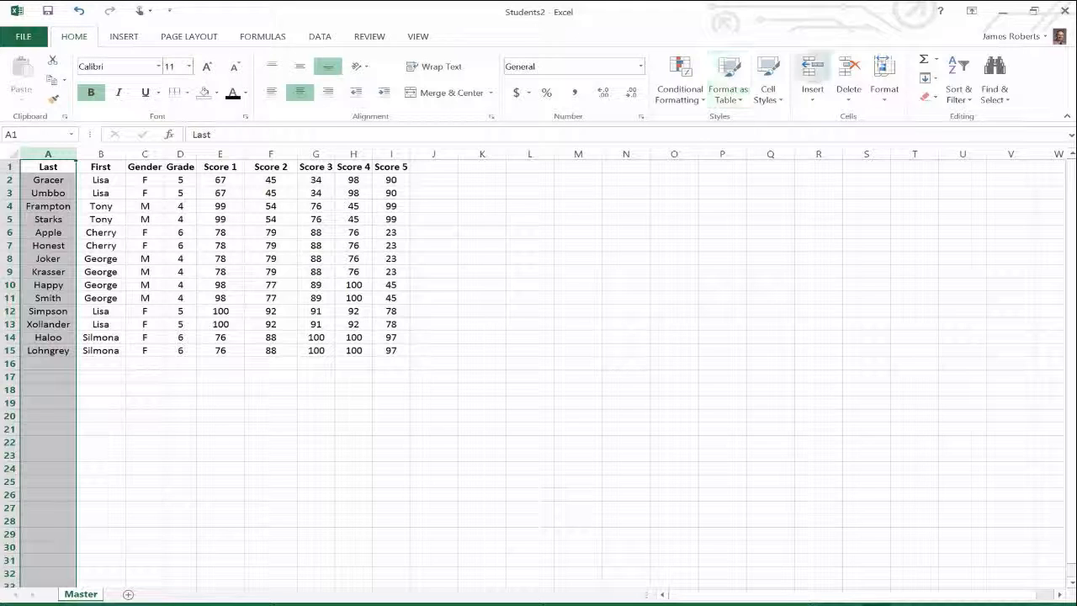
{"action": "left_click", "coordinate": [972, 103]}
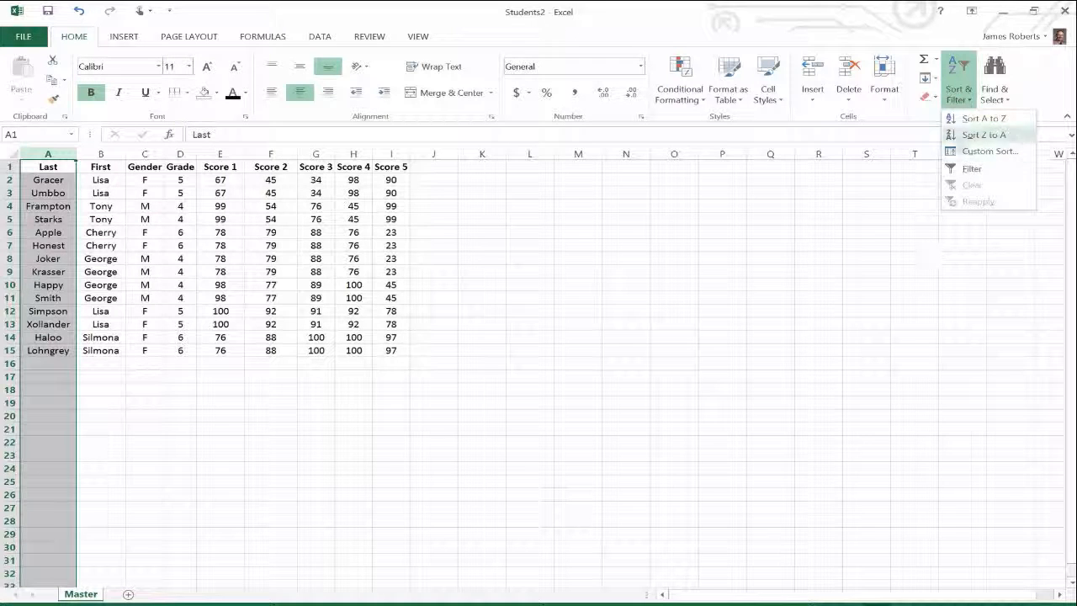
{"action": "left_click", "coordinate": [978, 120]}
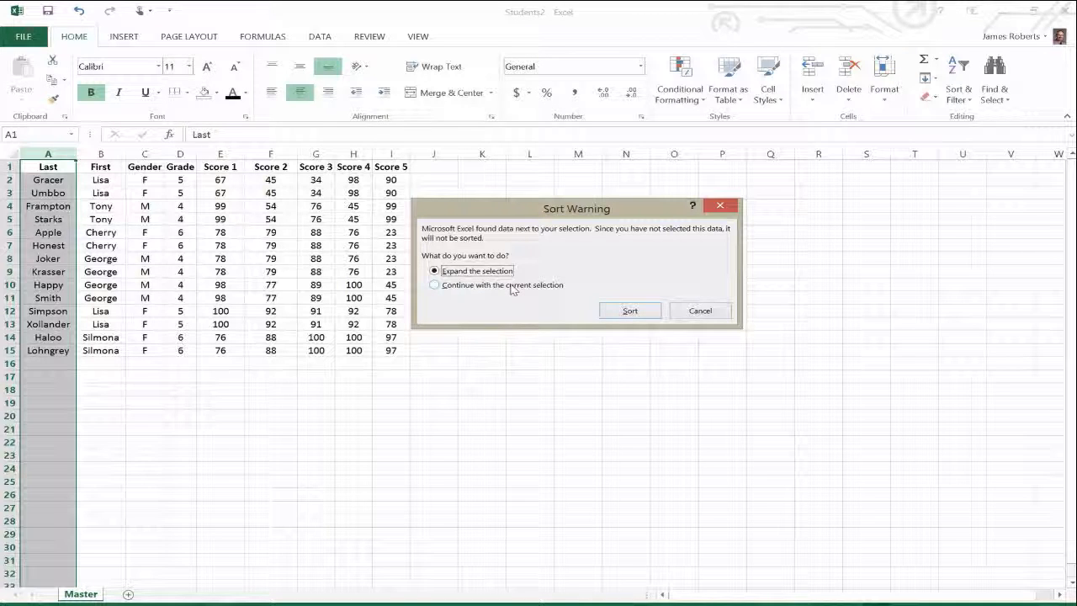
{"action": "left_click_drag", "start_coordinate": [522, 209], "coordinate": [553, 198]}
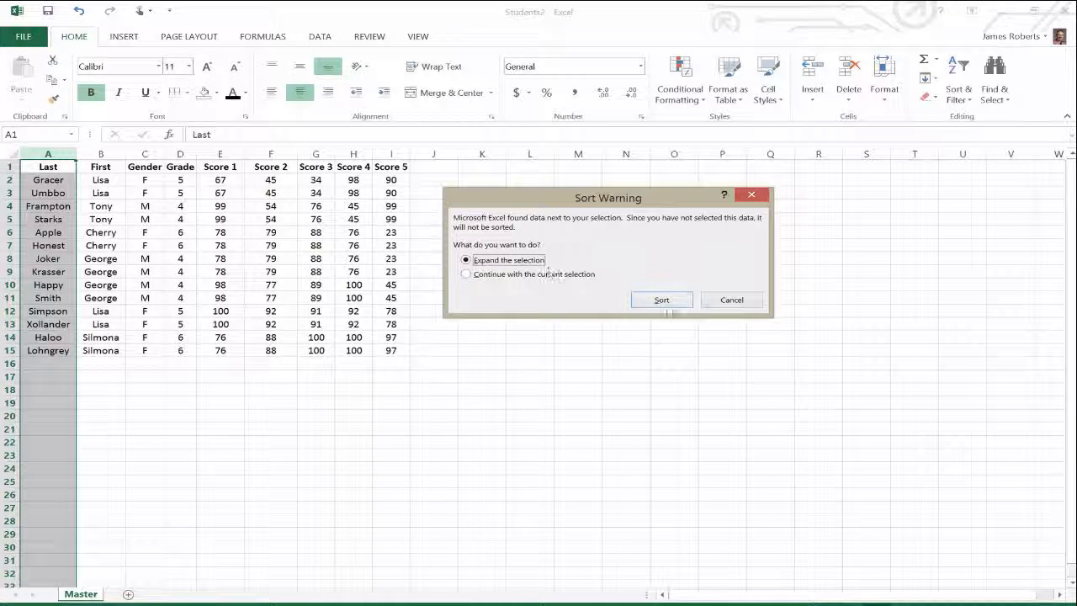
{"action": "left_click", "coordinate": [664, 304]}
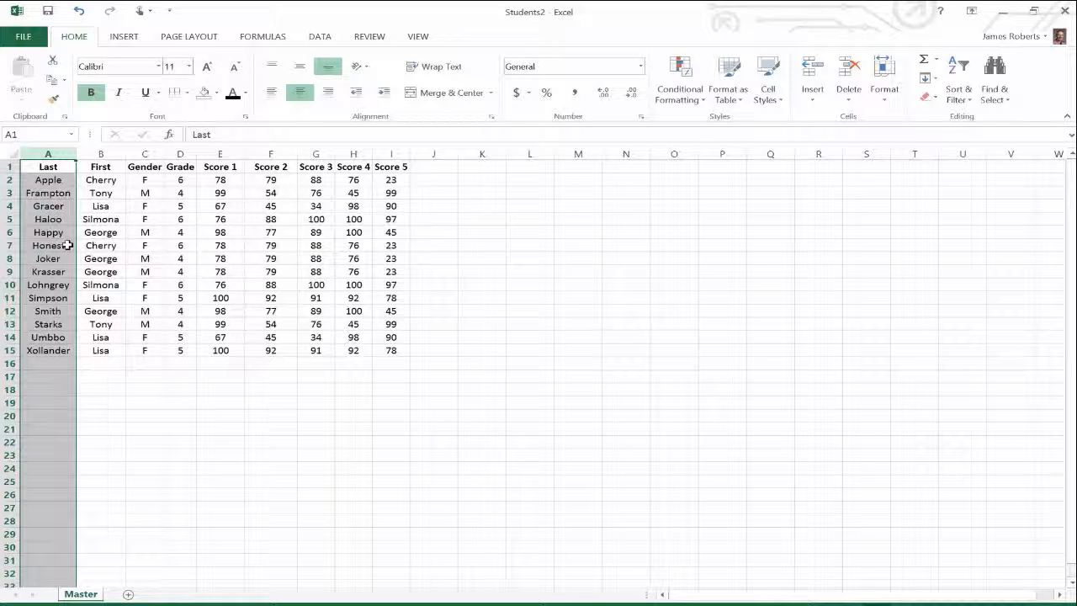
Sort the table by the First column from A to Z, expanding the selection to all data.
{"action": "left_click", "coordinate": [98, 154]}
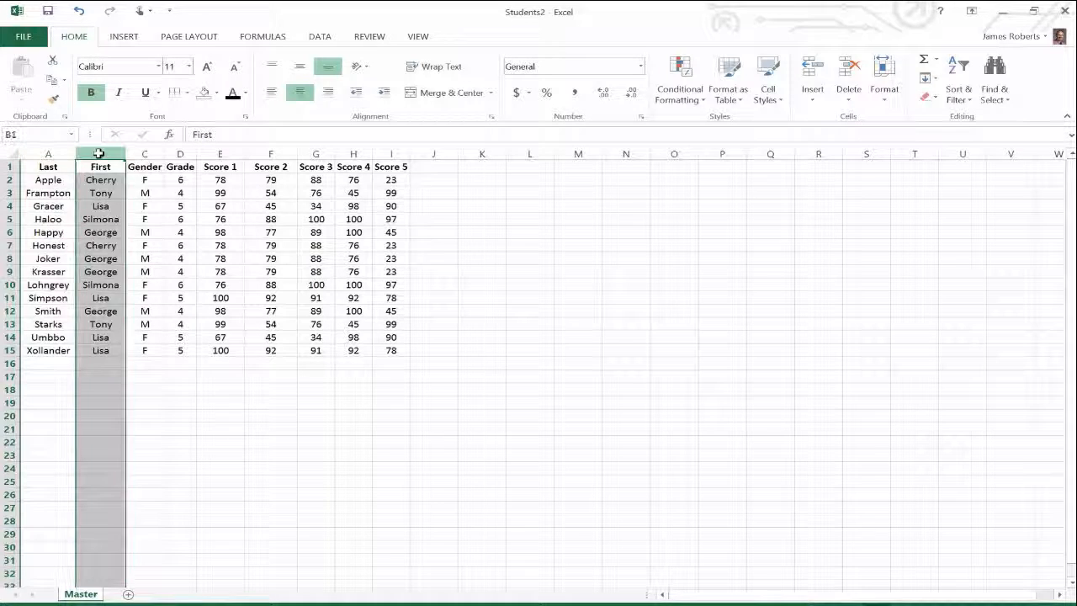
{"action": "left_click", "coordinate": [965, 99]}
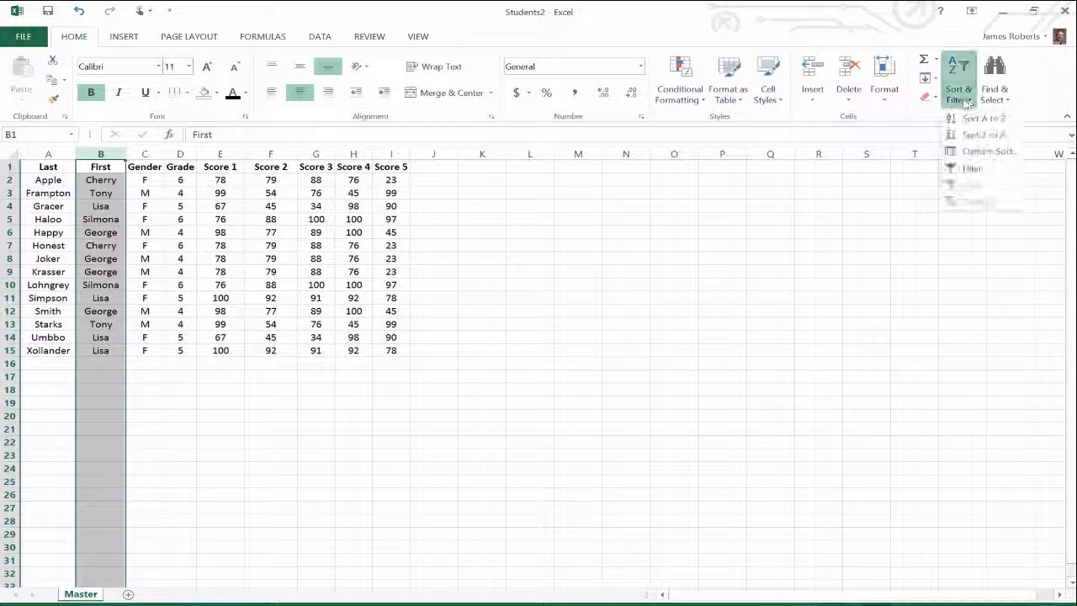
{"action": "left_click", "coordinate": [968, 119]}
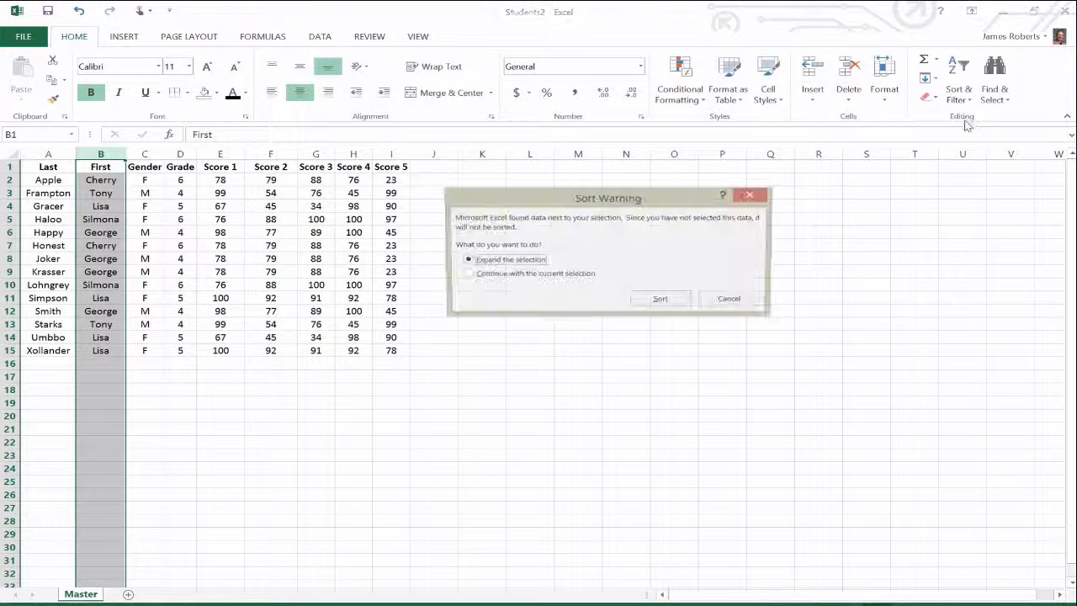
{"action": "left_click", "coordinate": [665, 300]}
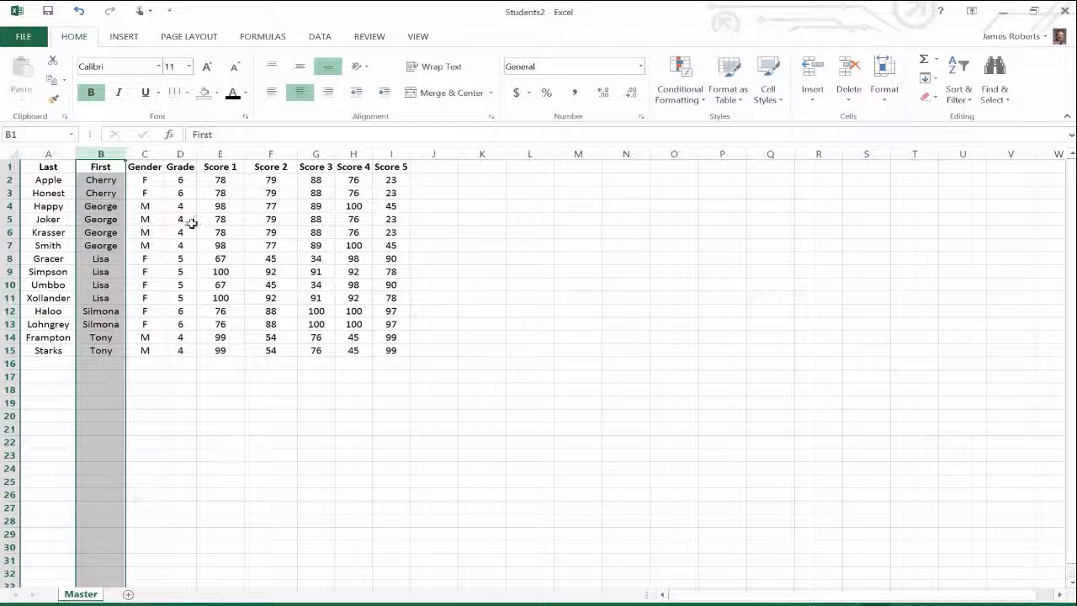
Sort the table by the Gender column from A to Z, expanding the selection to all data.
{"action": "left_click", "coordinate": [148, 152]}
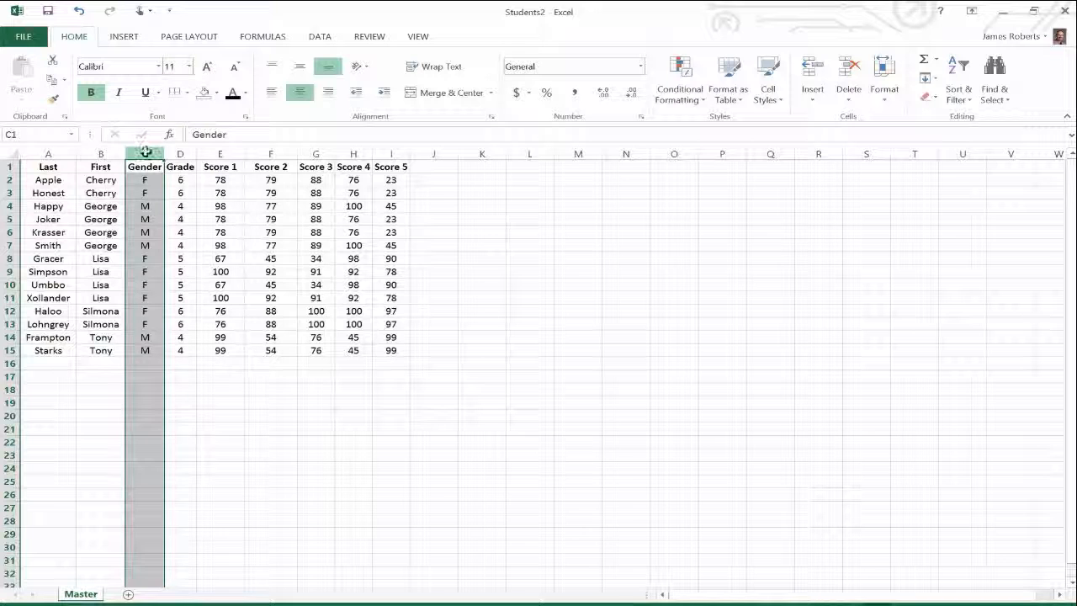
{"action": "left_click", "coordinate": [959, 103]}
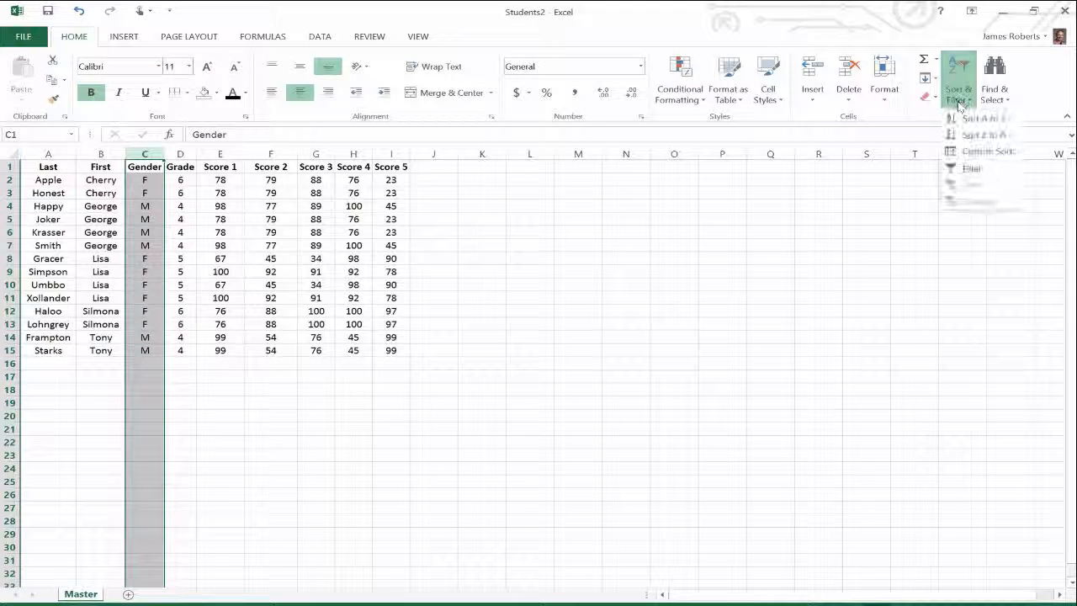
{"action": "left_click", "coordinate": [968, 120]}
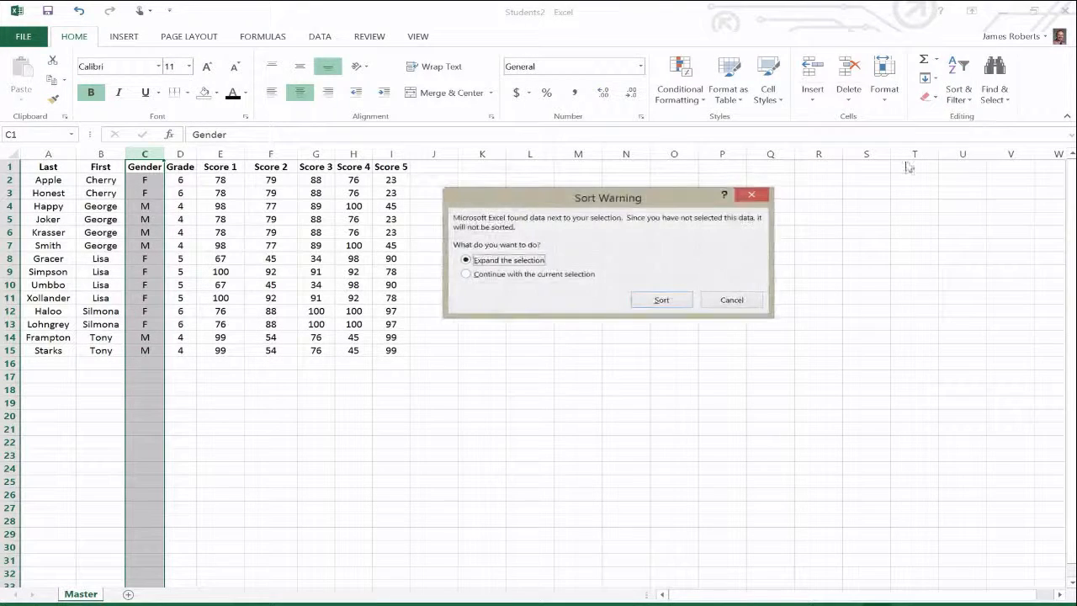
{"action": "left_click", "coordinate": [660, 303]}
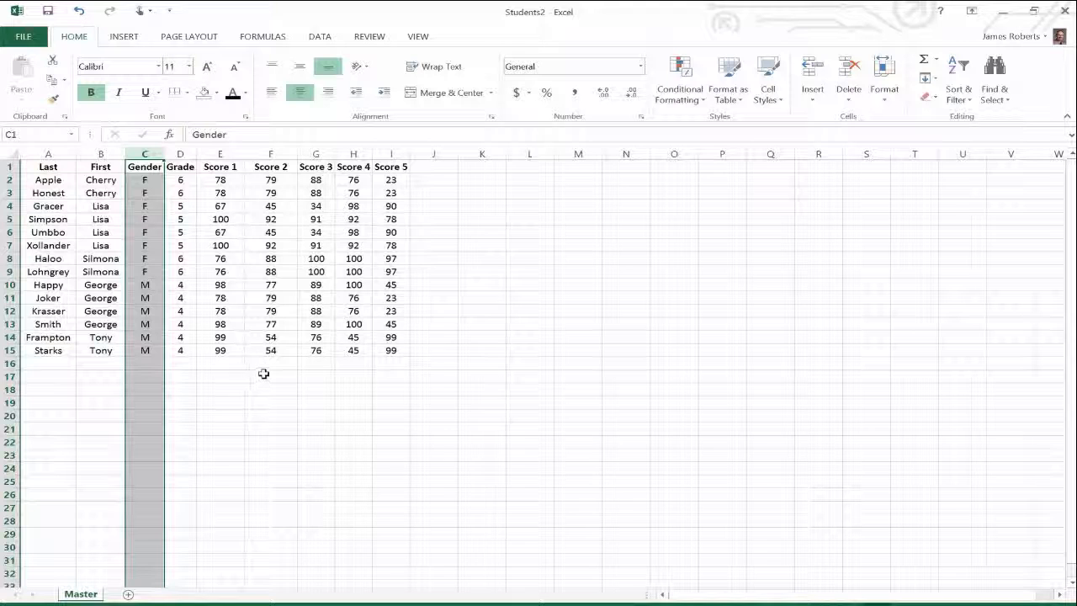
Turn on filter drop-downs for the table's header row.
{"action": "left_click", "coordinate": [302, 415]}
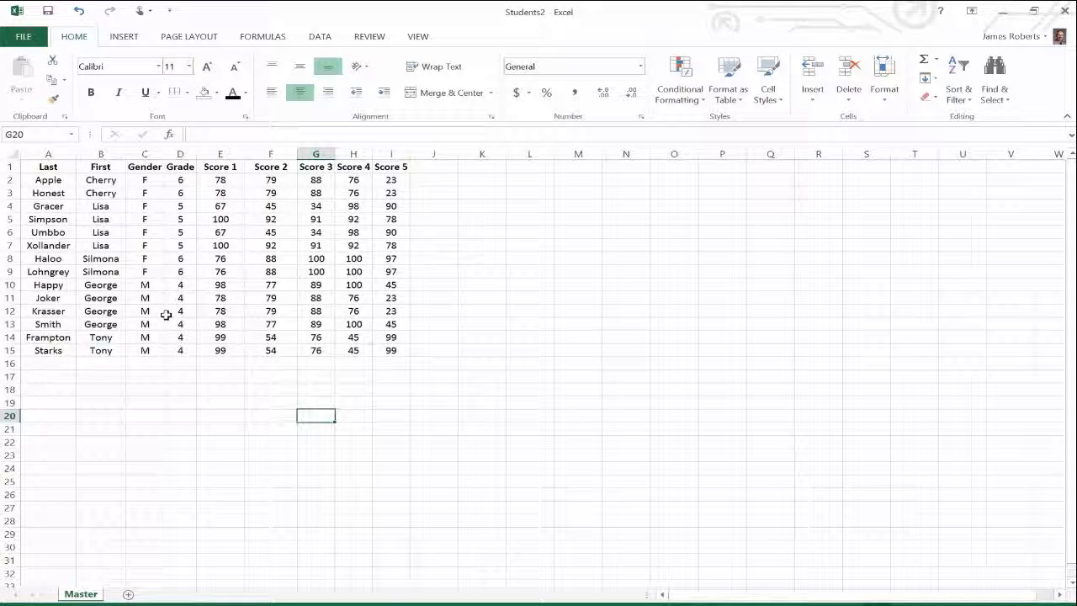
{"action": "left_click", "coordinate": [48, 166]}
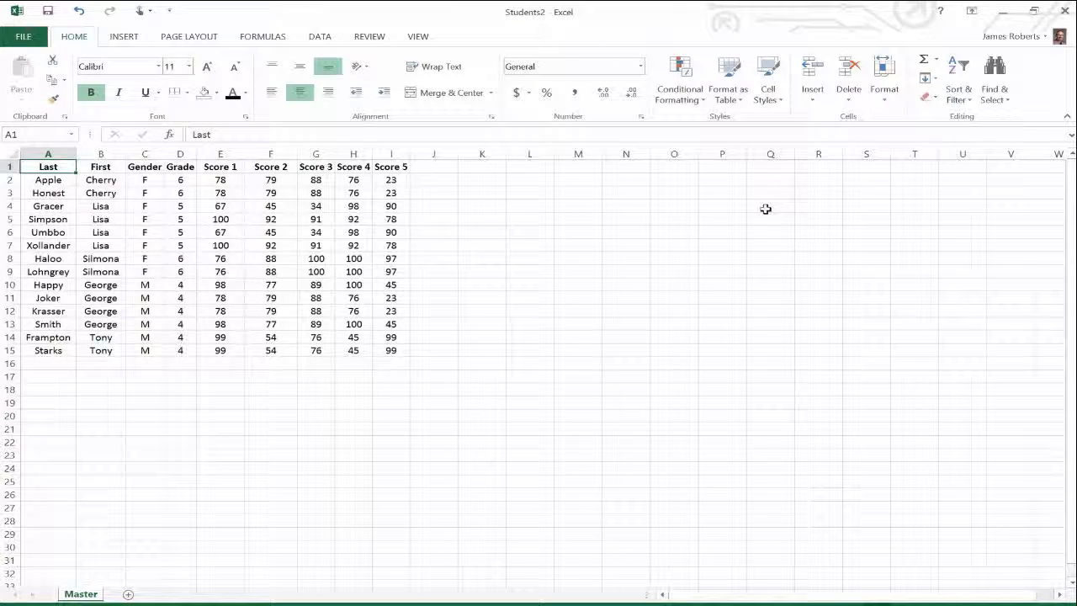
{"action": "left_click", "coordinate": [967, 105]}
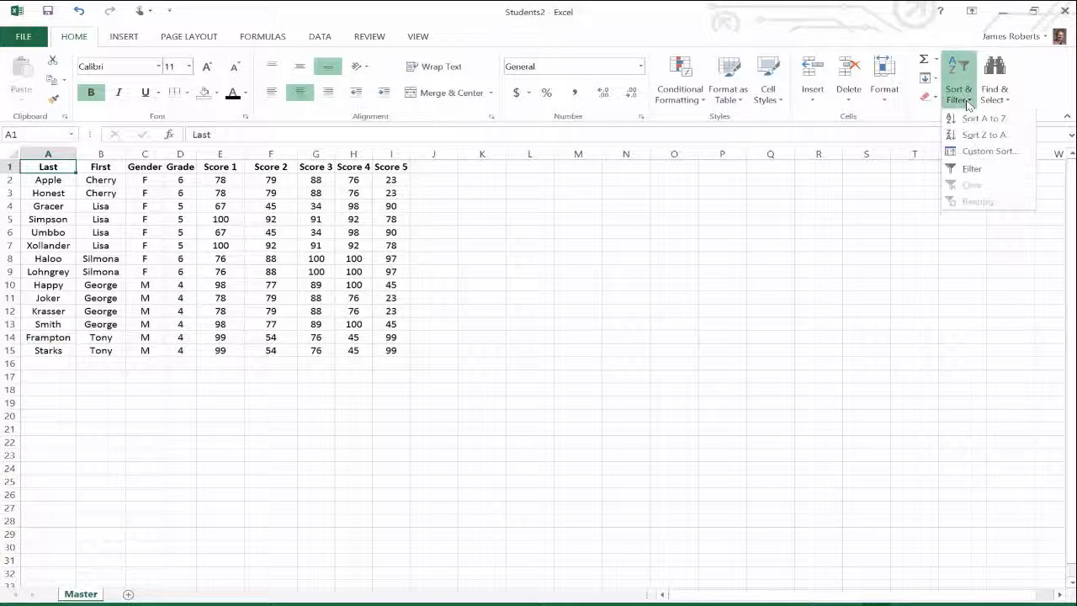
{"action": "left_click", "coordinate": [961, 168]}
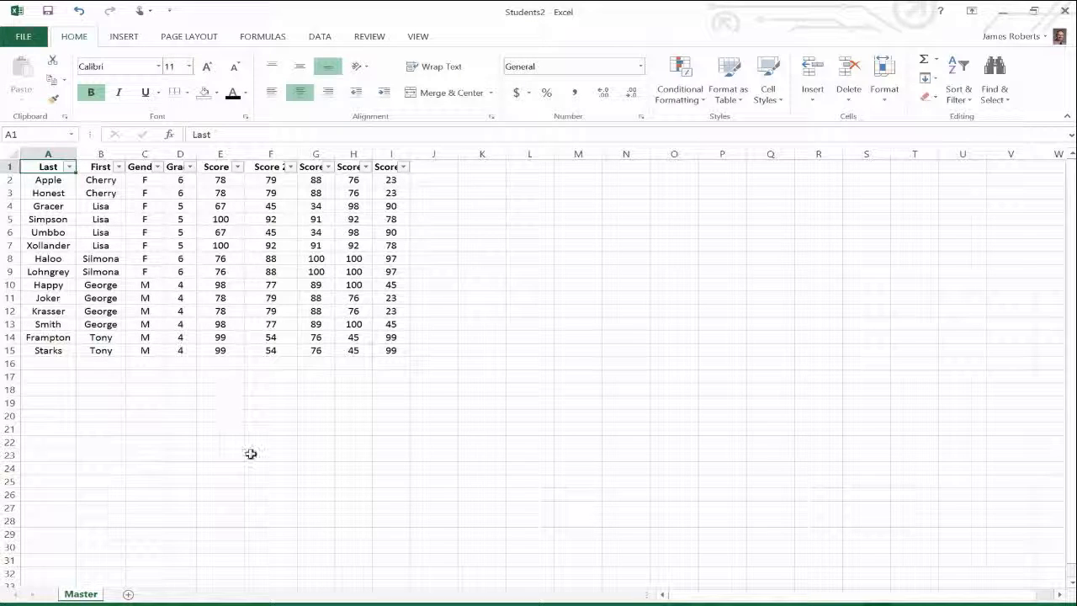
{"action": "left_click", "coordinate": [223, 454]}
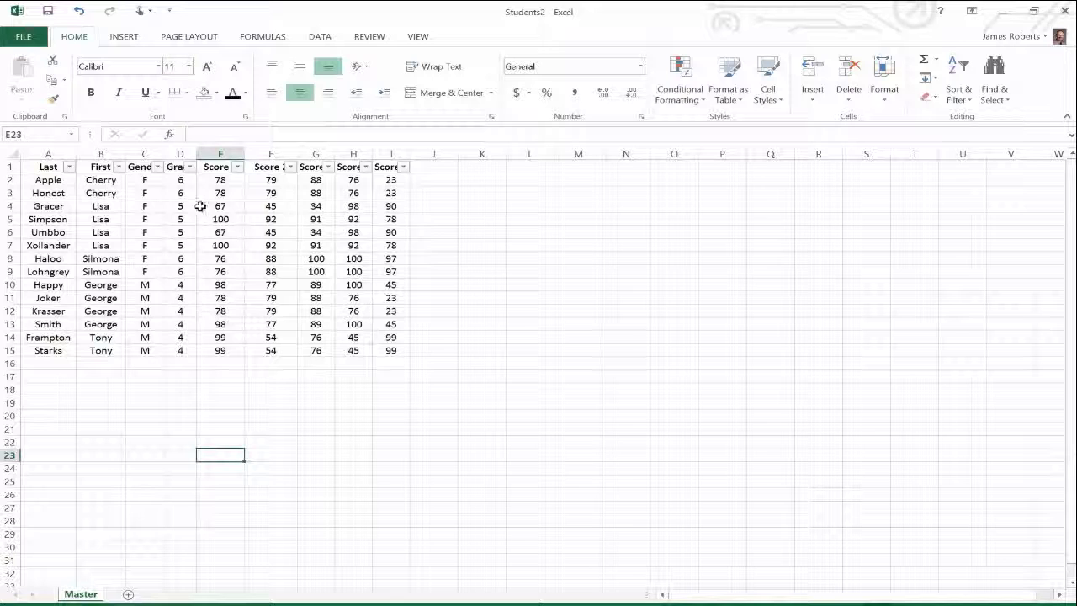
Filter the Gender column to show only F.
{"action": "left_click", "coordinate": [158, 169]}
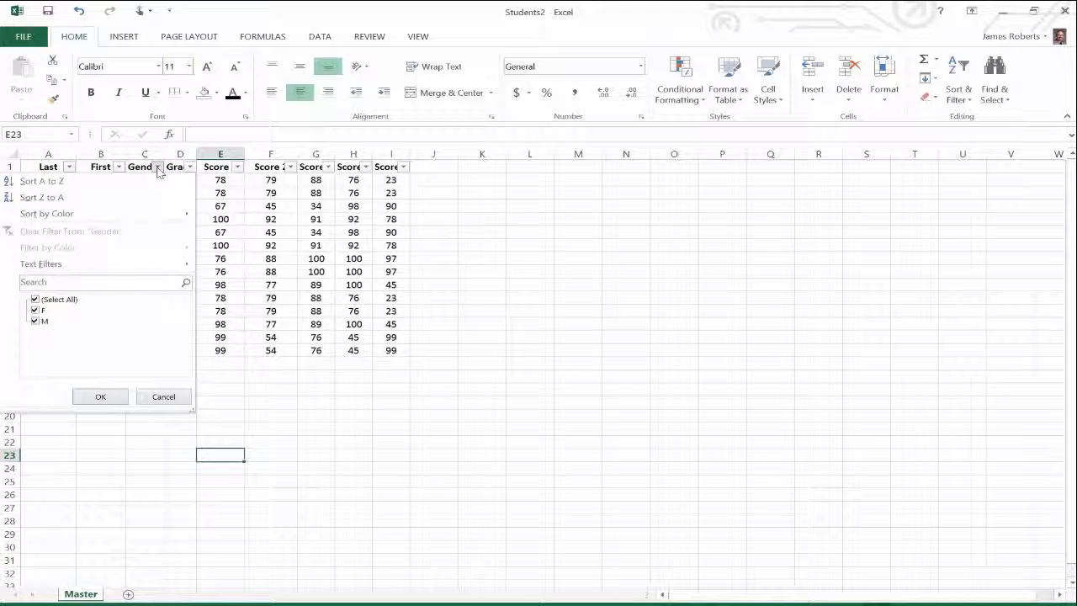
{"action": "left_click", "coordinate": [35, 321]}
{"action": "left_click", "coordinate": [97, 395]}
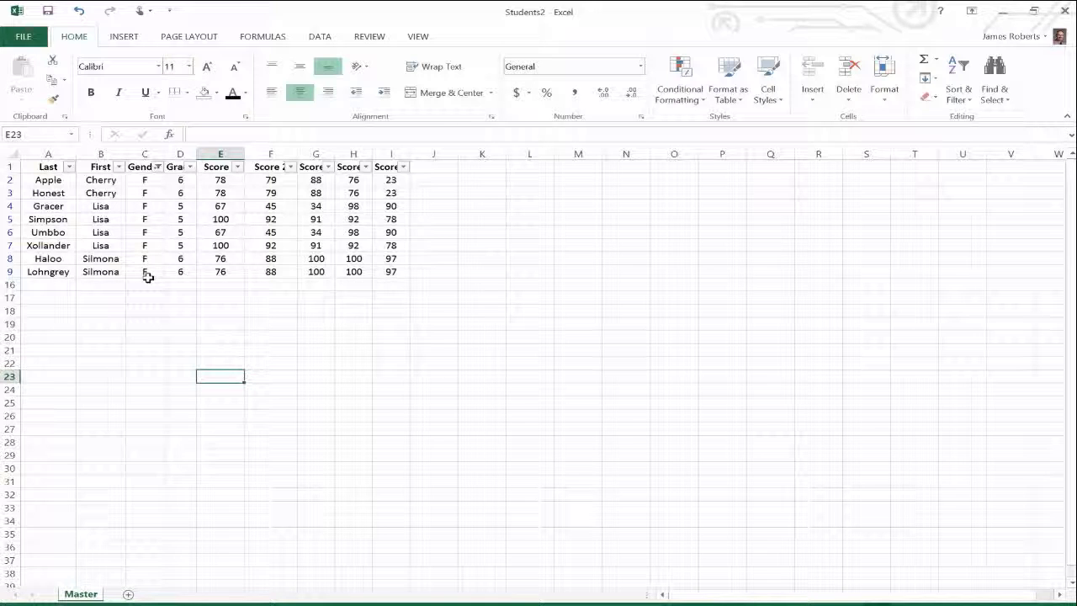
Reselect all values in the Gender filter to show both genders again.
{"action": "left_click", "coordinate": [157, 167]}
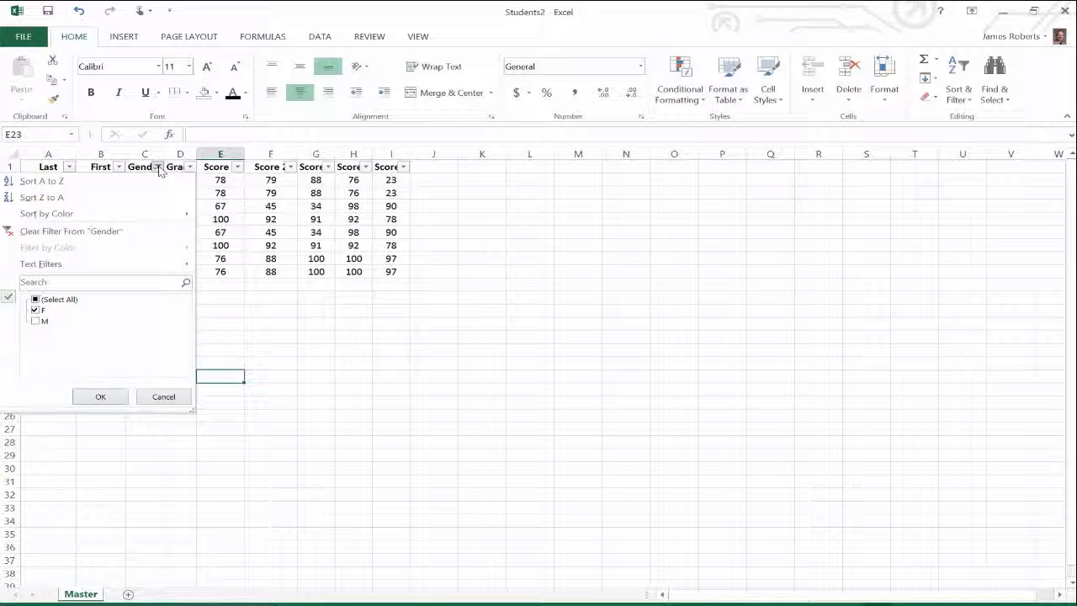
{"action": "left_click", "coordinate": [37, 300]}
{"action": "left_click", "coordinate": [101, 396]}
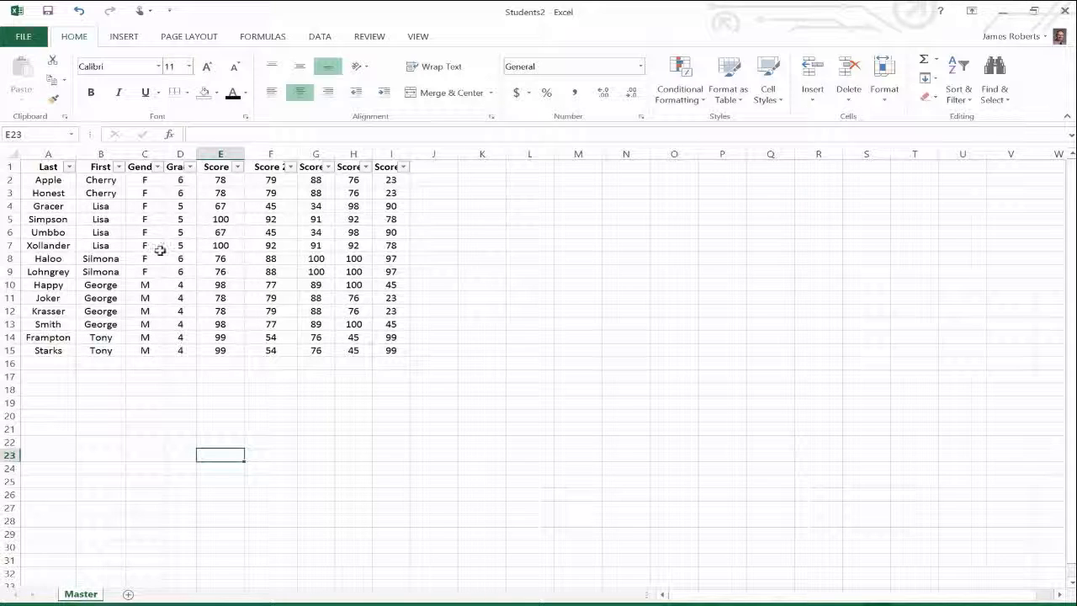
Filter the Grade column to show only grade 4.
{"action": "left_click", "coordinate": [190, 168]}
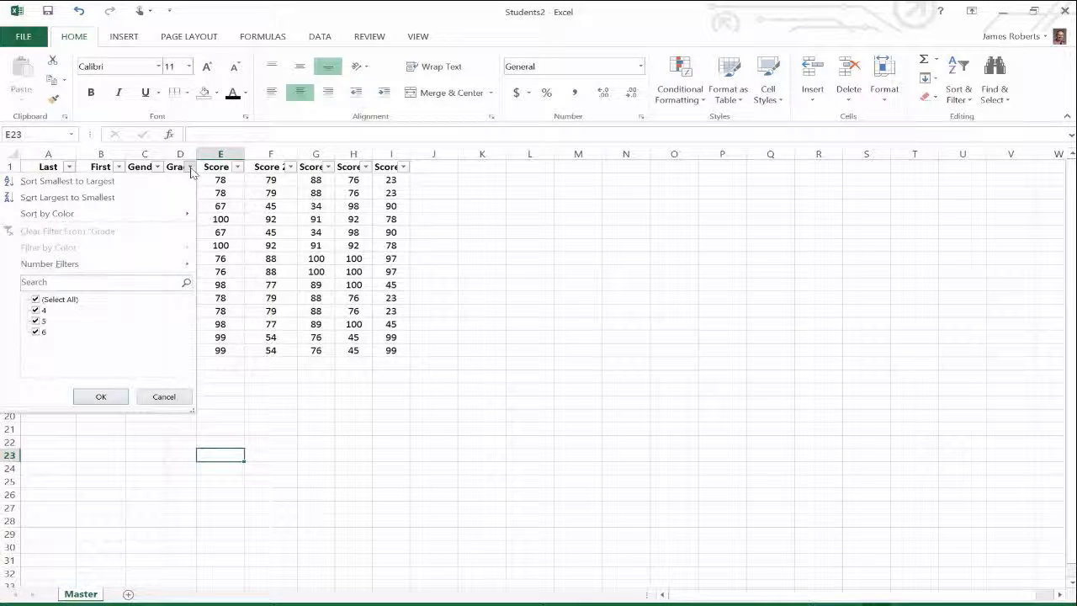
{"action": "left_click", "coordinate": [37, 300]}
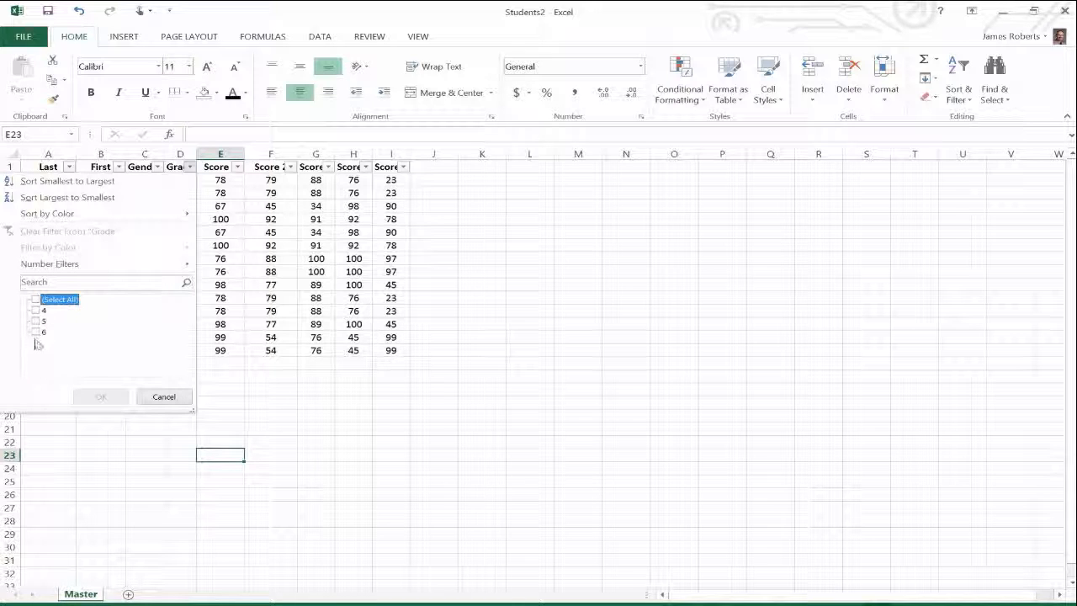
{"action": "left_click", "coordinate": [36, 301]}
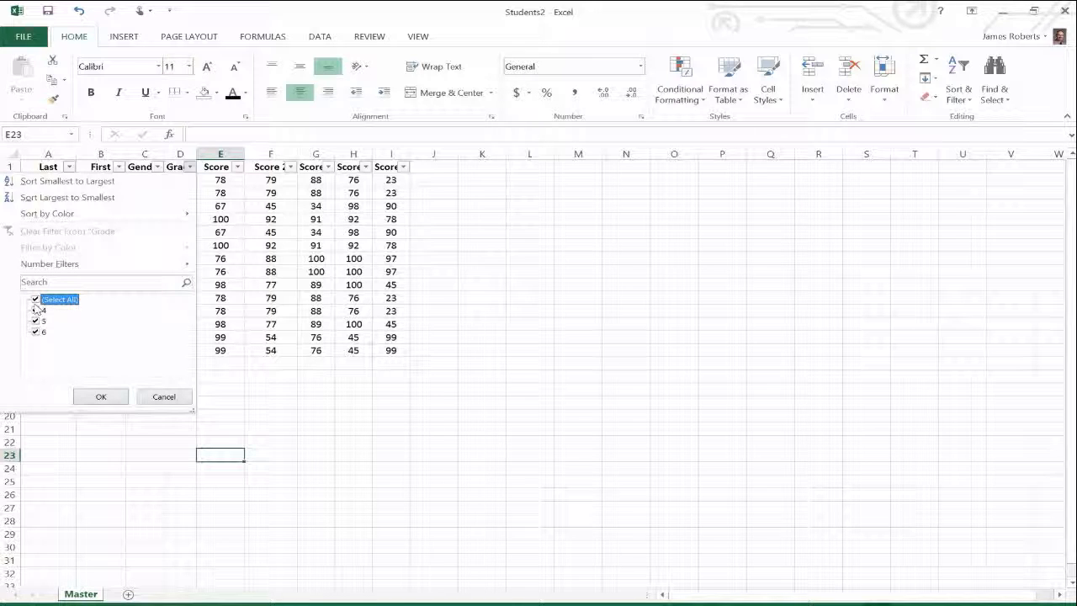
{"action": "left_click", "coordinate": [36, 301]}
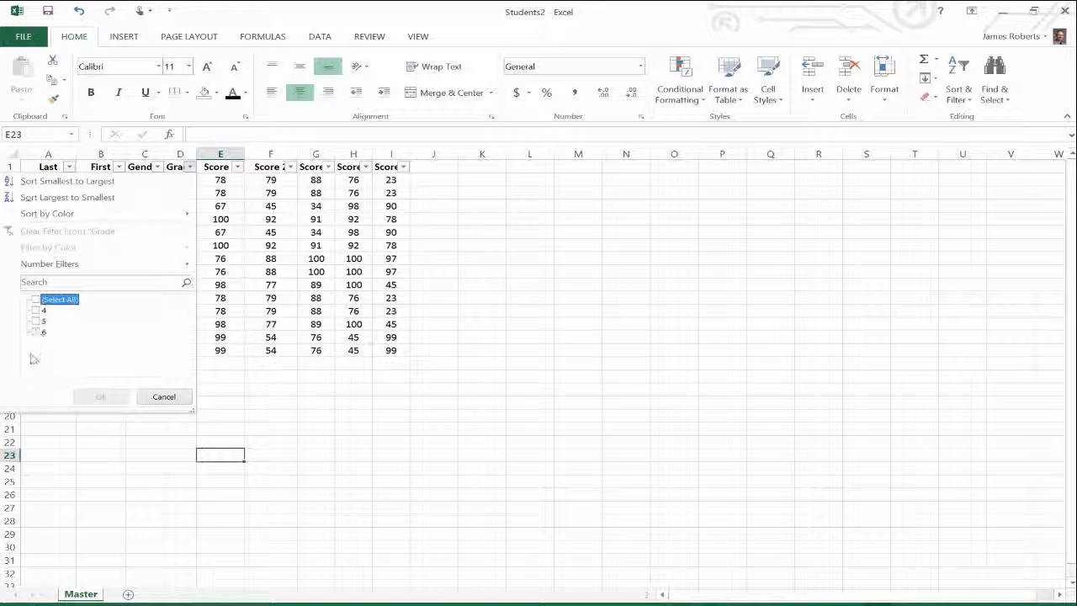
{"action": "left_click", "coordinate": [35, 312]}
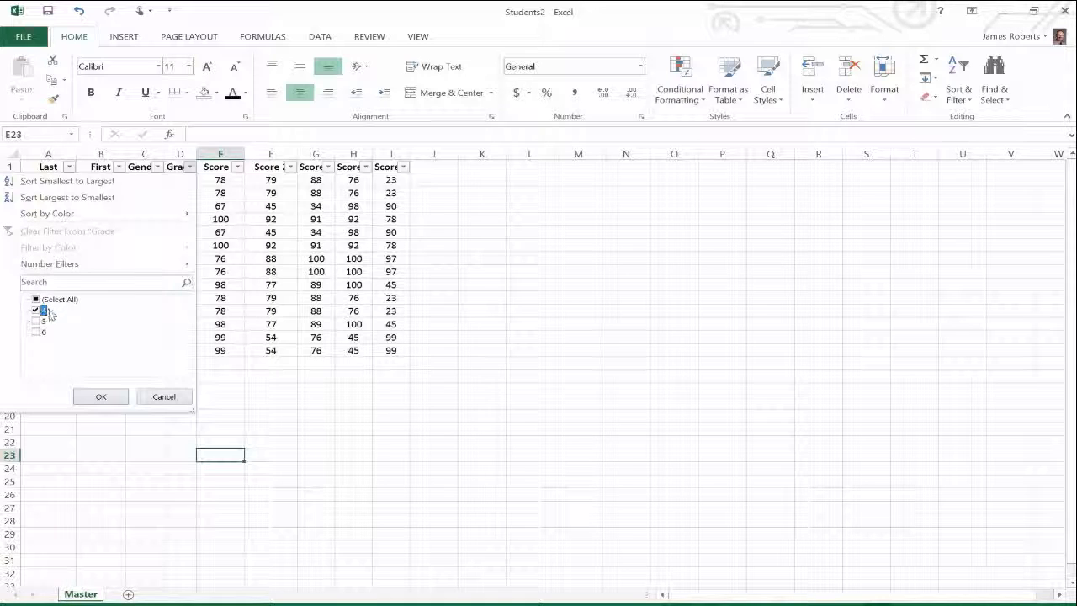
{"action": "left_click", "coordinate": [101, 397]}
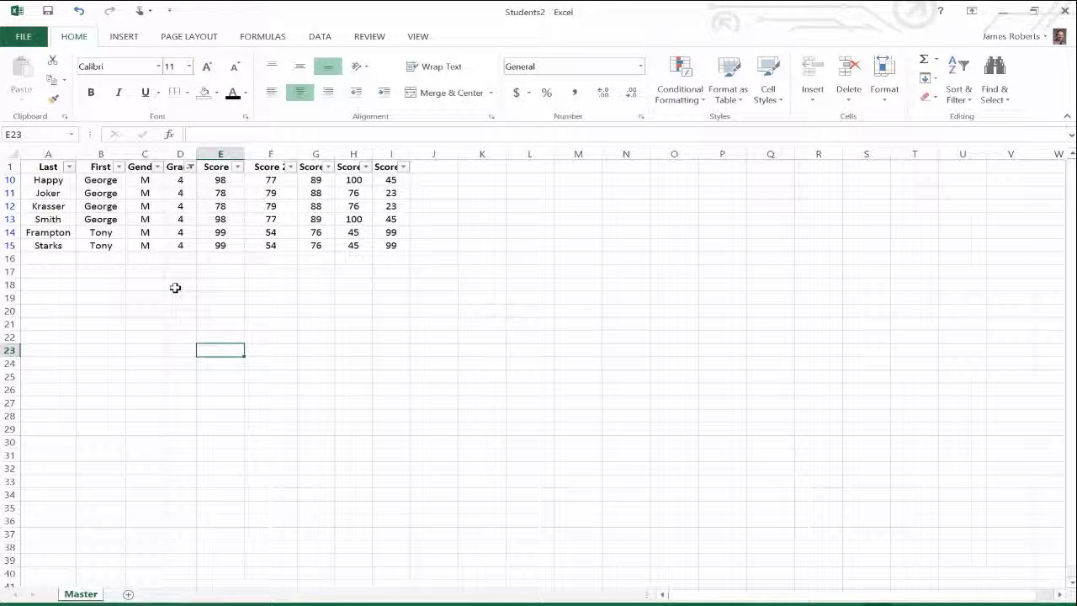
Add grade 6 to the Grade filter so grades 4 and 6 show.
{"action": "left_click", "coordinate": [191, 167]}
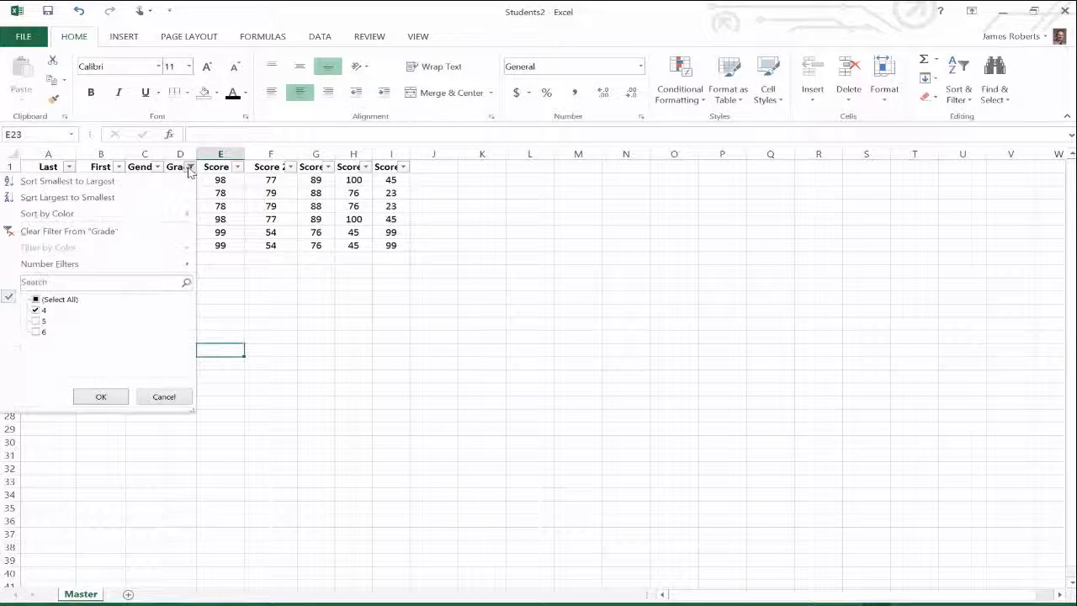
{"action": "left_click", "coordinate": [36, 332]}
{"action": "left_click", "coordinate": [101, 397]}
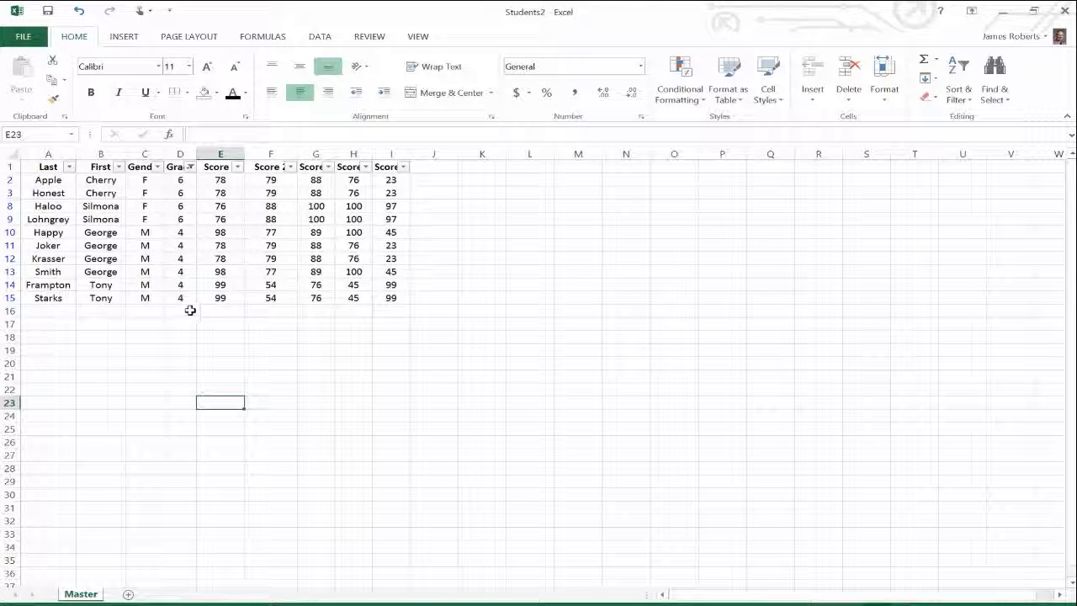
Sort the table by the Grade column from smallest to largest, expanding the selection.
{"action": "left_click", "coordinate": [182, 153]}
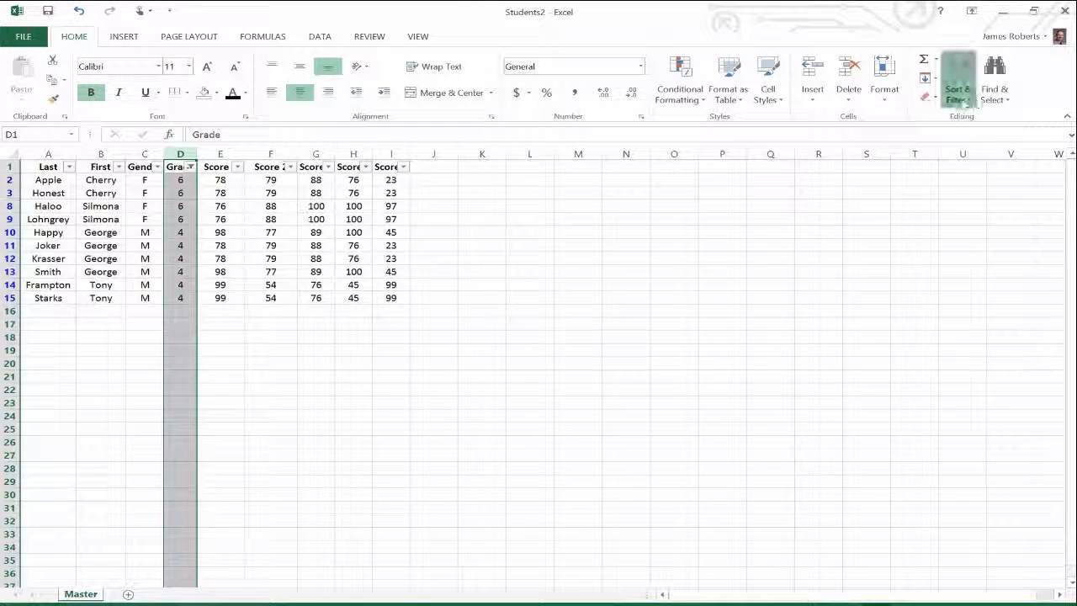
{"action": "left_click", "coordinate": [959, 89]}
{"action": "left_click", "coordinate": [976, 116]}
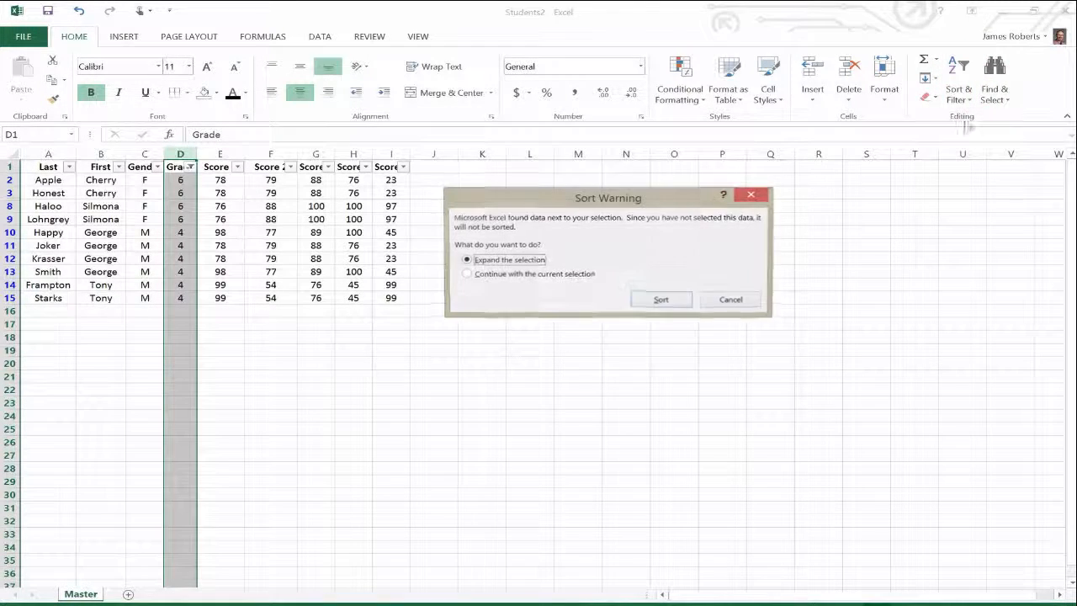
{"action": "left_click", "coordinate": [665, 299]}
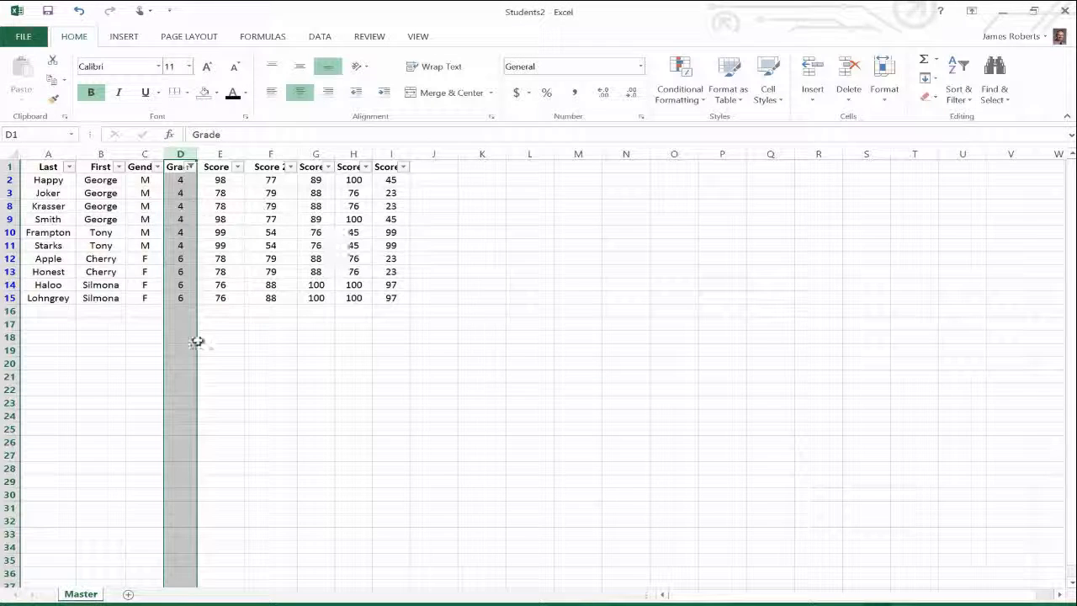
Add grade 5 to the Grade filter so all grades show.
{"action": "left_click", "coordinate": [251, 360]}
{"action": "left_click", "coordinate": [190, 167]}
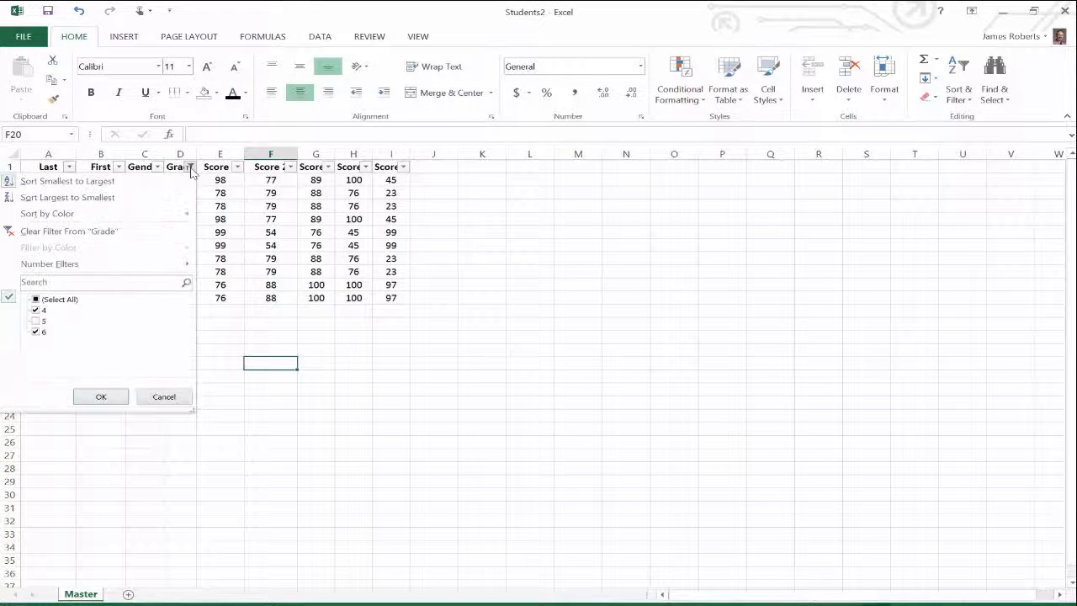
{"action": "left_click", "coordinate": [35, 322]}
{"action": "left_click", "coordinate": [35, 321]}
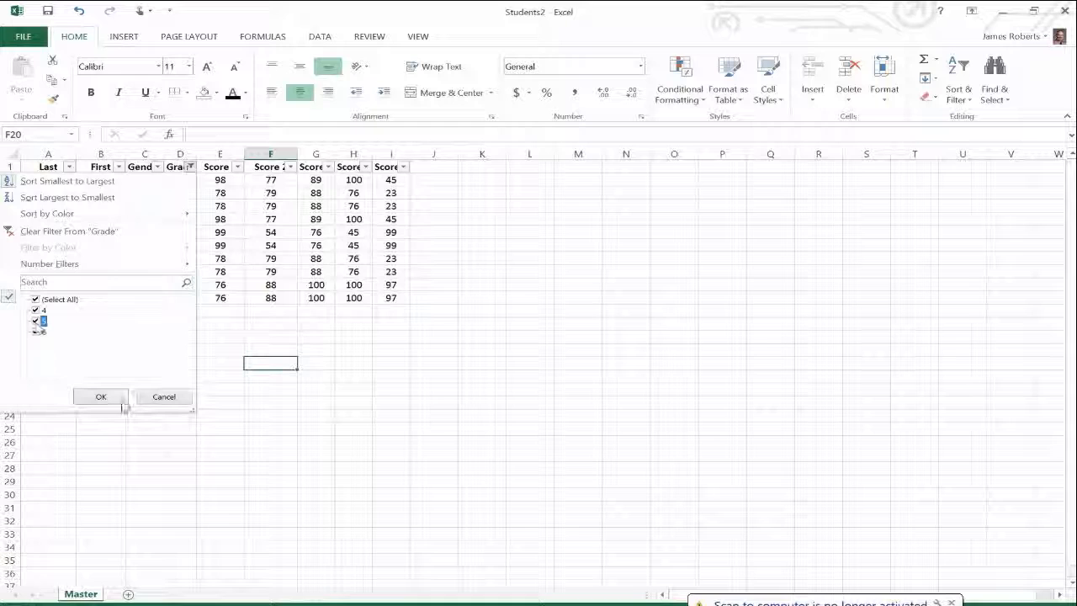
{"action": "left_click", "coordinate": [115, 397]}
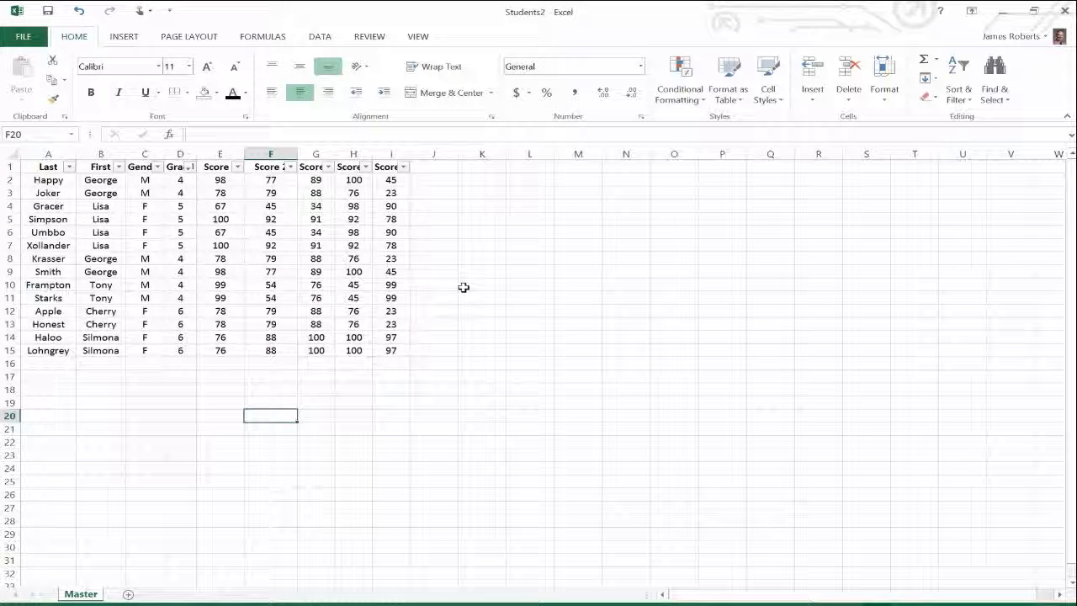